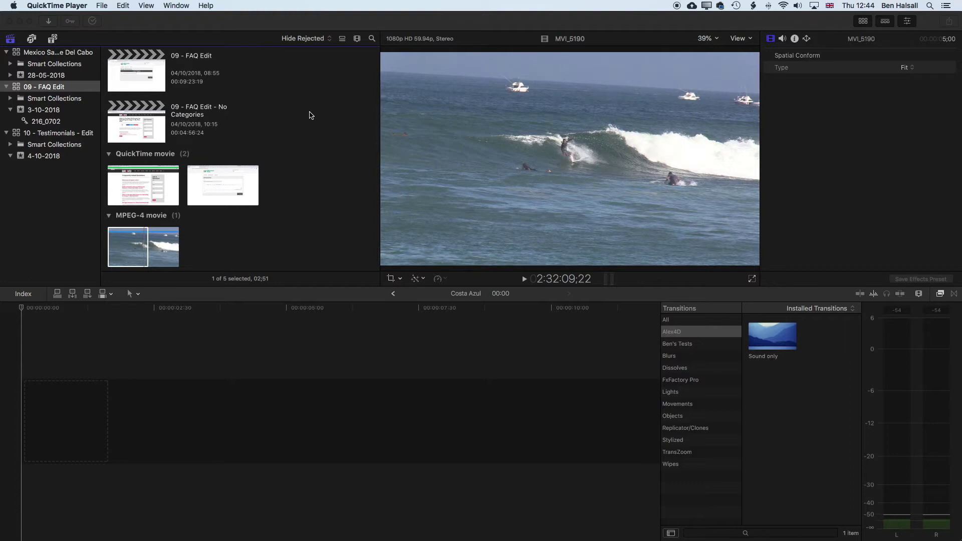
{"action": "left_click", "coordinate": [67, 54]}
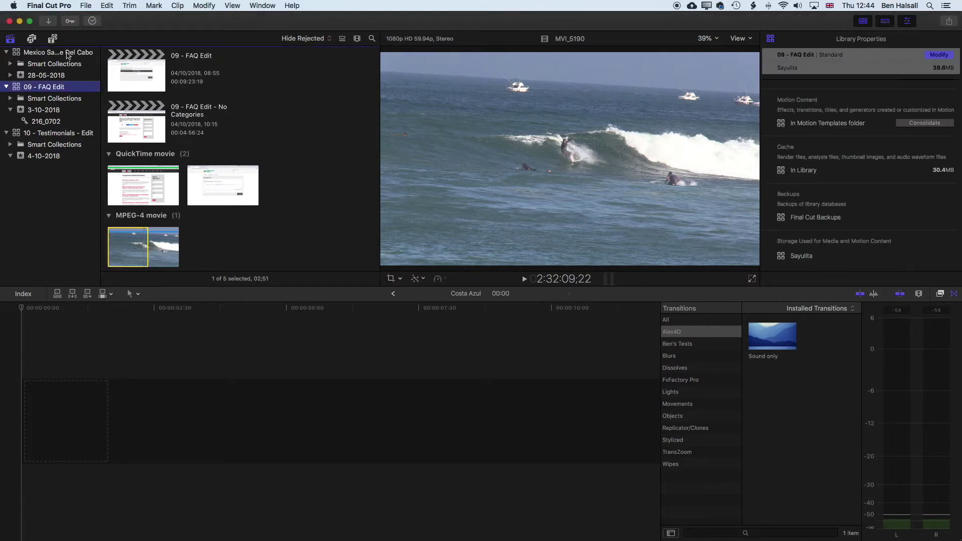
{"action": "left_click", "coordinate": [67, 54]}
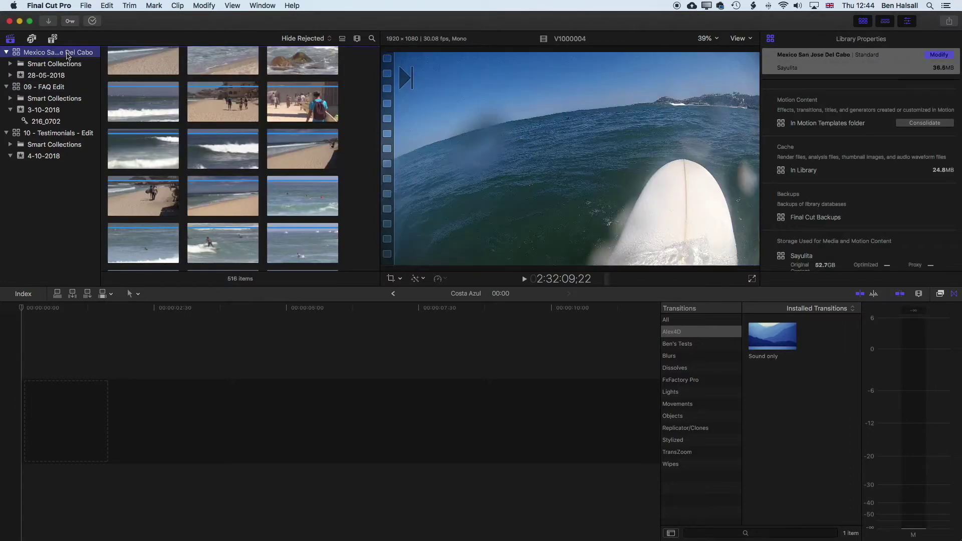
{"action": "left_click", "coordinate": [36, 90]}
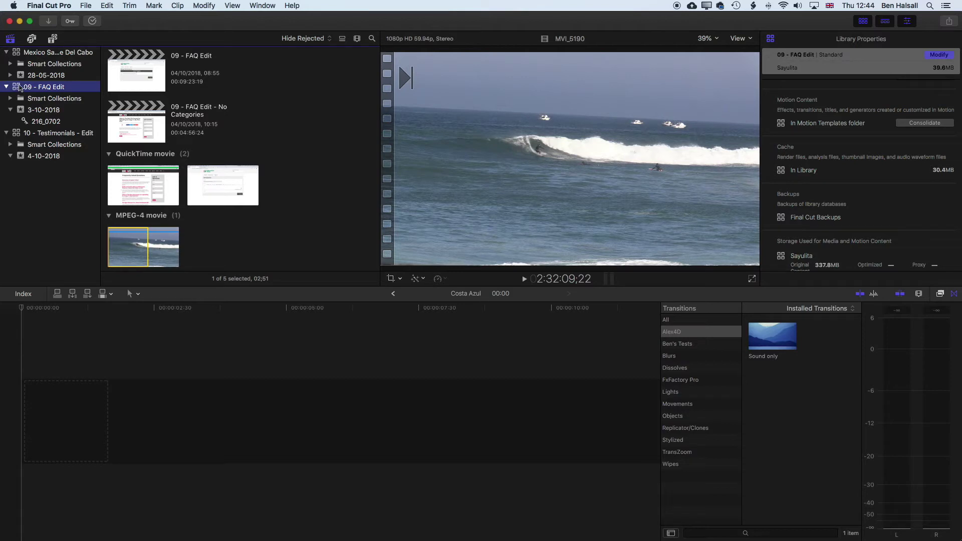
Delete all render files and the optimized media from the 09 - FAQ Edit library's generated files
{"action": "left_click", "coordinate": [87, 6]}
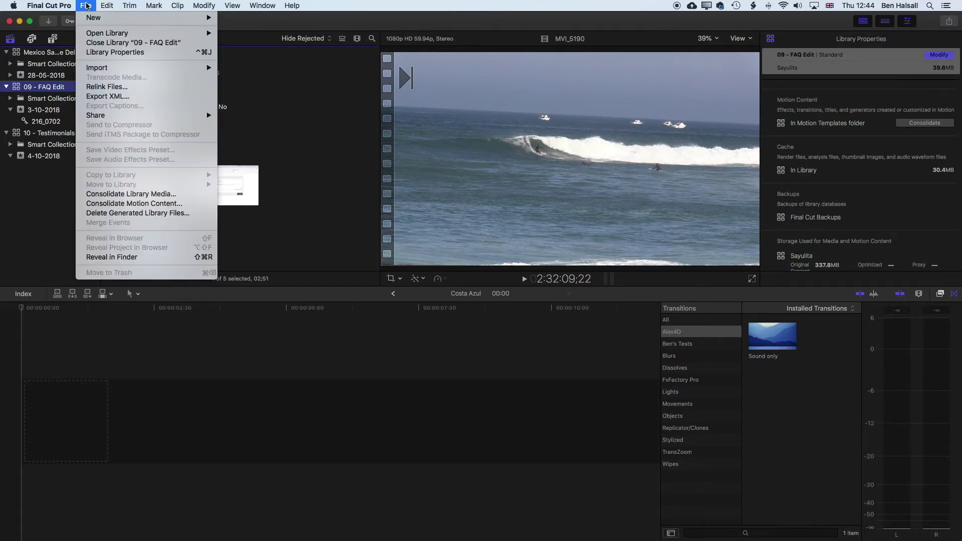
{"action": "left_click", "coordinate": [101, 214]}
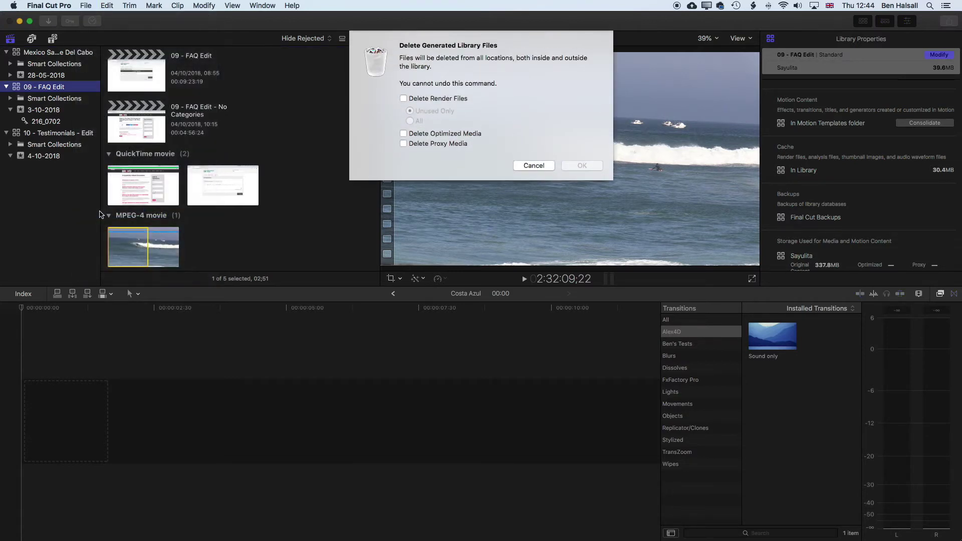
{"action": "left_click", "coordinate": [404, 98]}
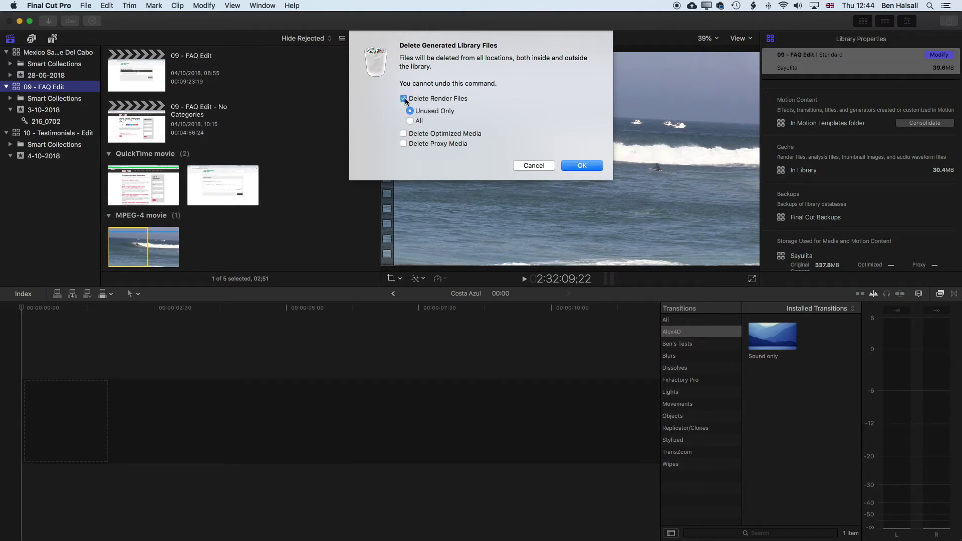
{"action": "left_click", "coordinate": [409, 111]}
{"action": "left_click", "coordinate": [410, 122]}
{"action": "left_click", "coordinate": [404, 134]}
{"action": "left_click", "coordinate": [584, 165]}
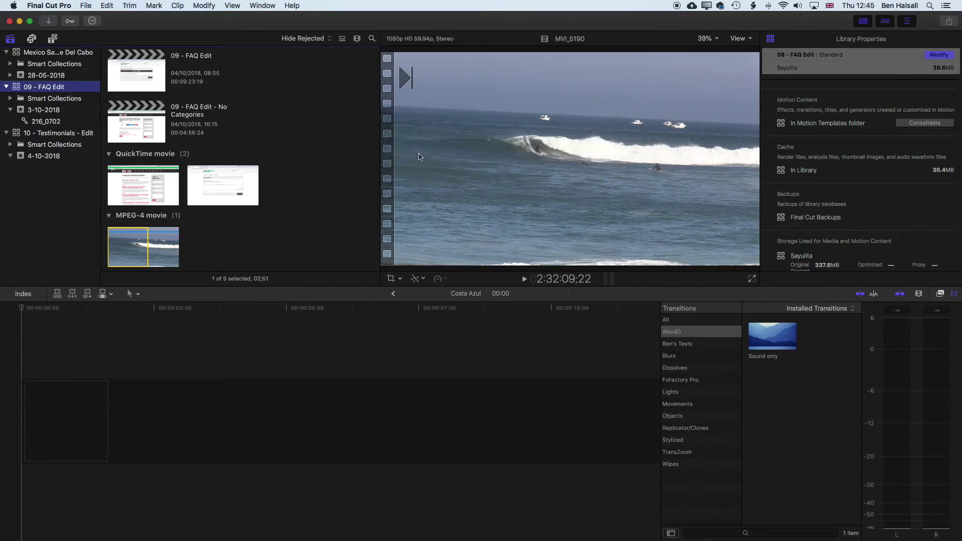
Close the 09 - FAQ Edit library from its sidebar context menu
{"action": "right_click", "coordinate": [27, 90]}
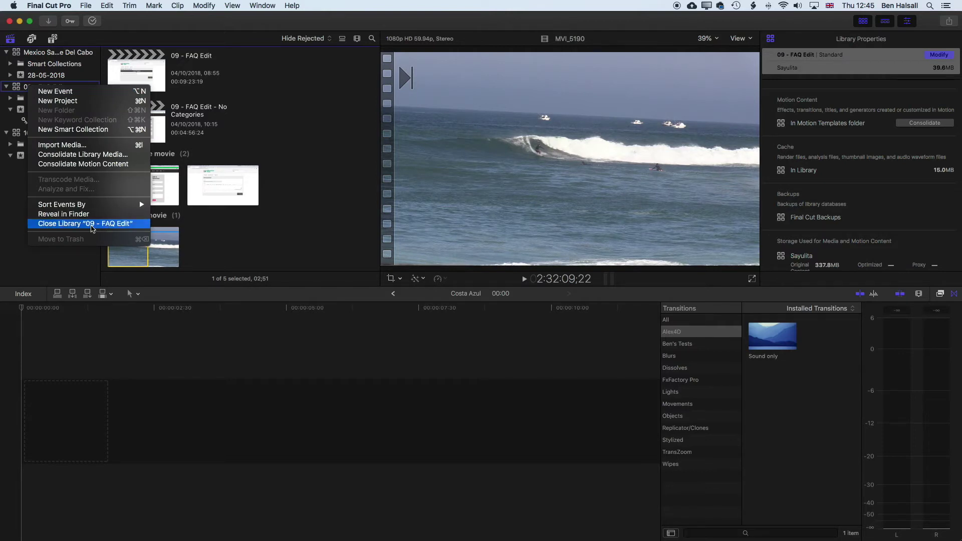
{"action": "left_click", "coordinate": [92, 224]}
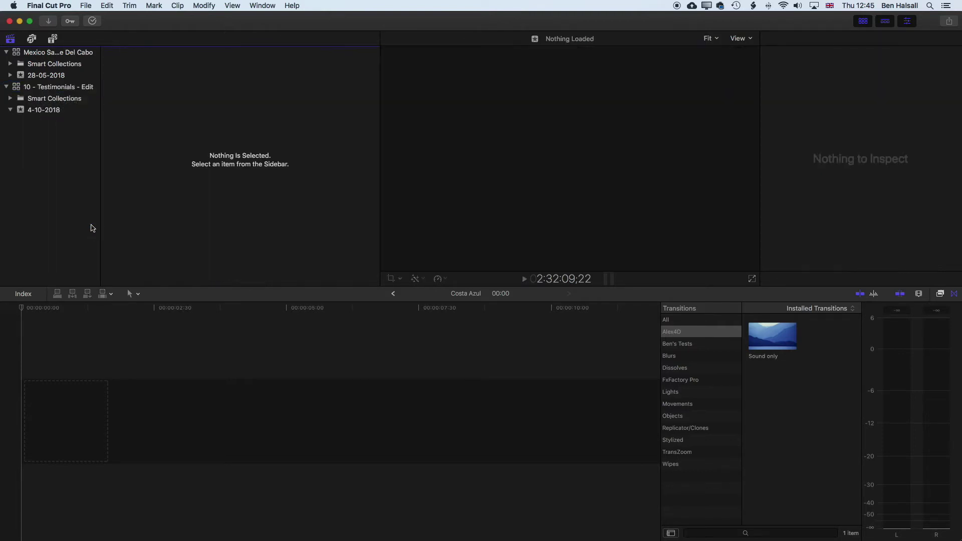
Delete all render files, optimized media and proxy media from the 10 - Testimonials - Edit library
{"action": "left_click", "coordinate": [39, 88]}
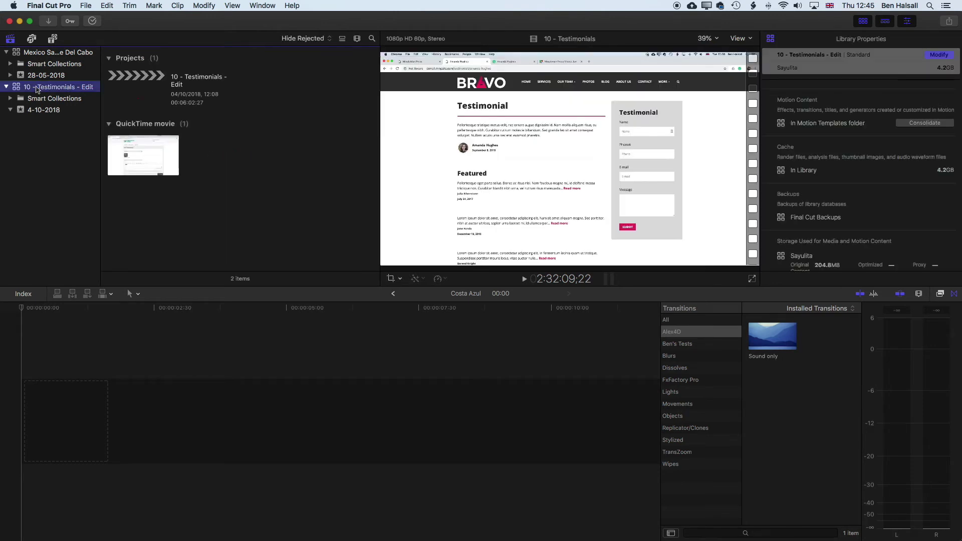
{"action": "left_click", "coordinate": [86, 6]}
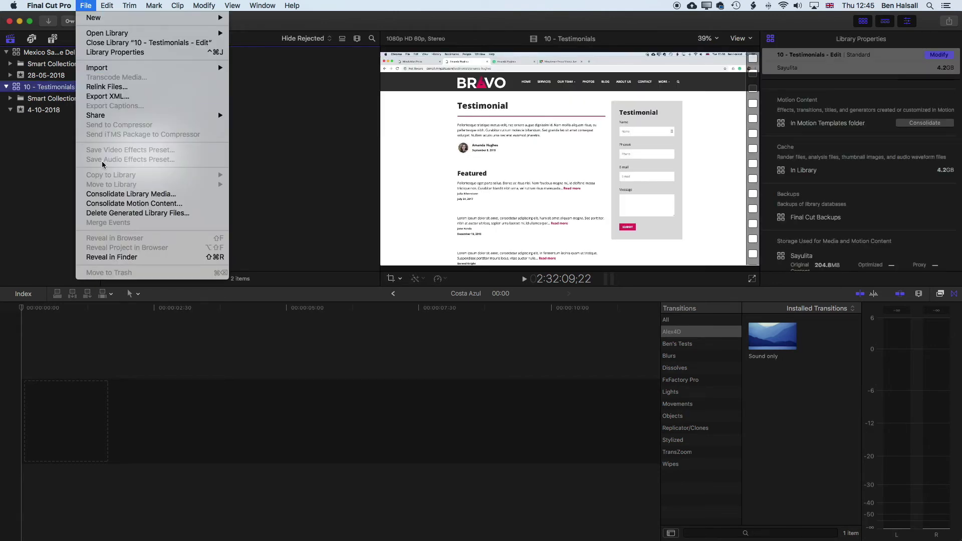
{"action": "left_click", "coordinate": [116, 213]}
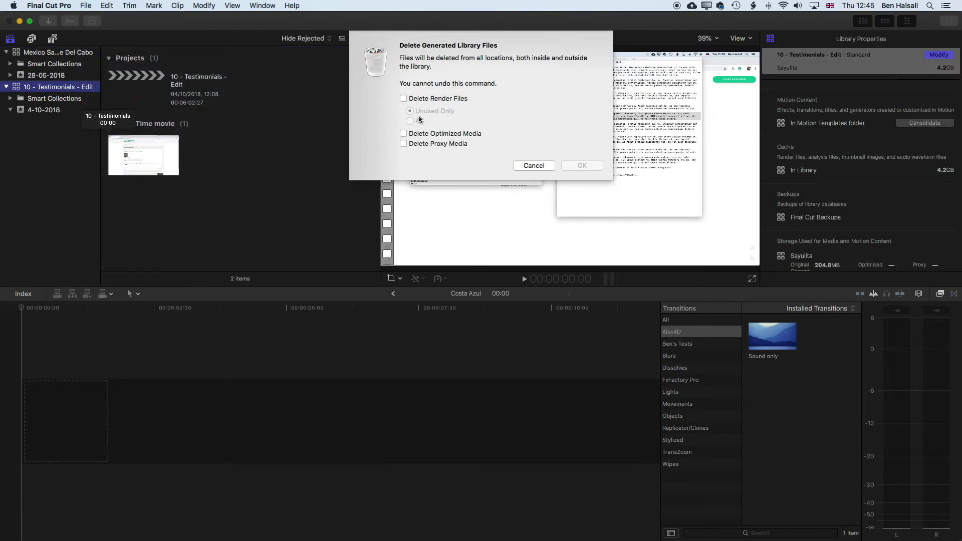
{"action": "left_click", "coordinate": [404, 99]}
{"action": "left_click", "coordinate": [410, 121]}
{"action": "left_click", "coordinate": [404, 133]}
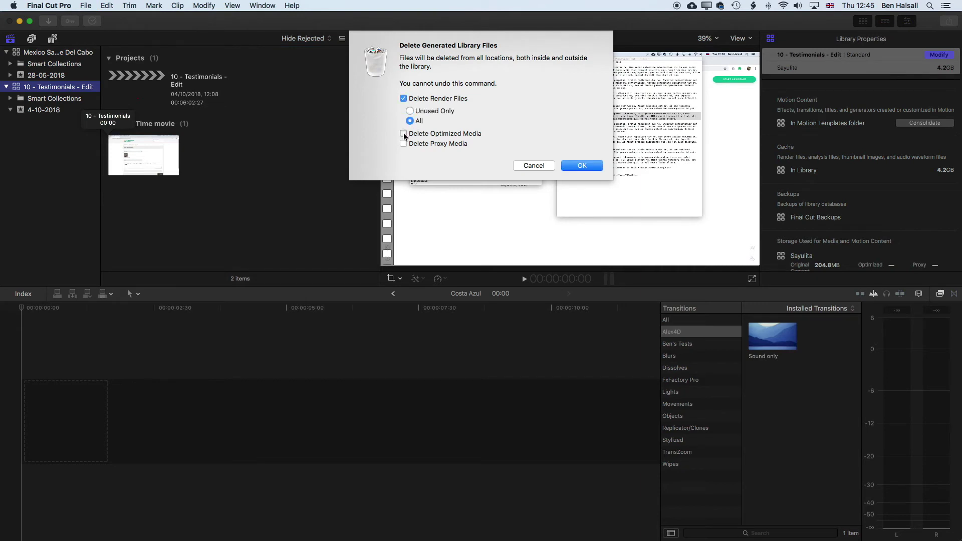
{"action": "left_click", "coordinate": [404, 144]}
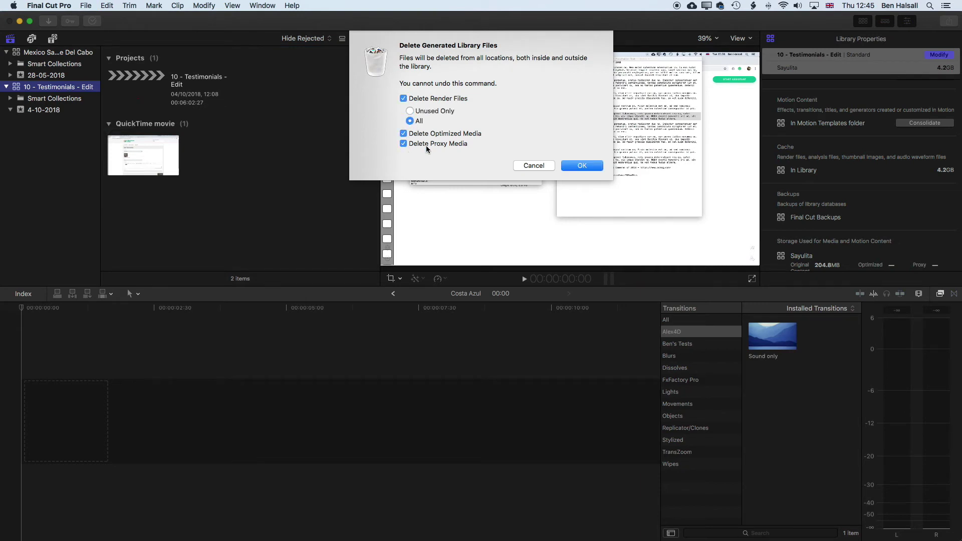
{"action": "left_click", "coordinate": [585, 166]}
{"action": "right_click", "coordinate": [38, 87]}
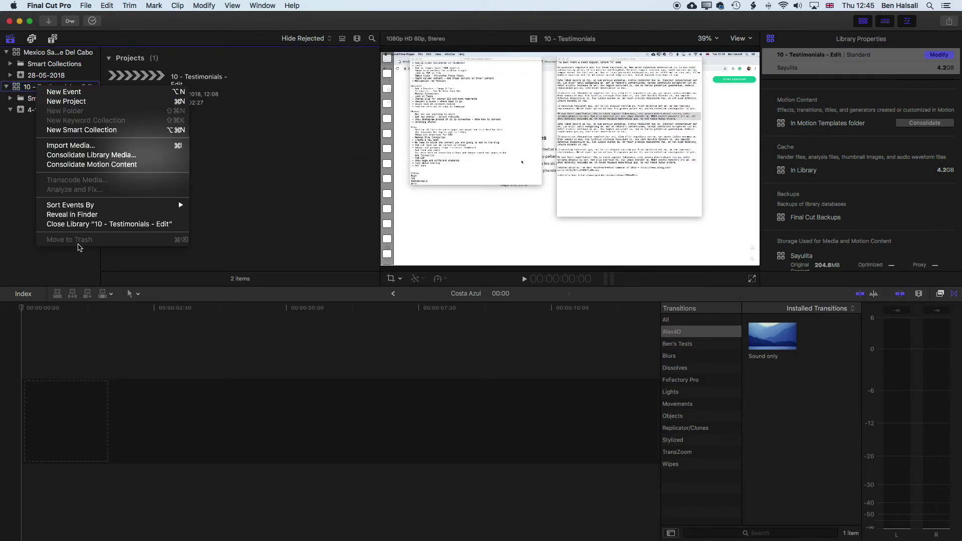
Close the 10 - Testimonials - Edit library and move the playhead to about 4:28
{"action": "left_click", "coordinate": [80, 225]}
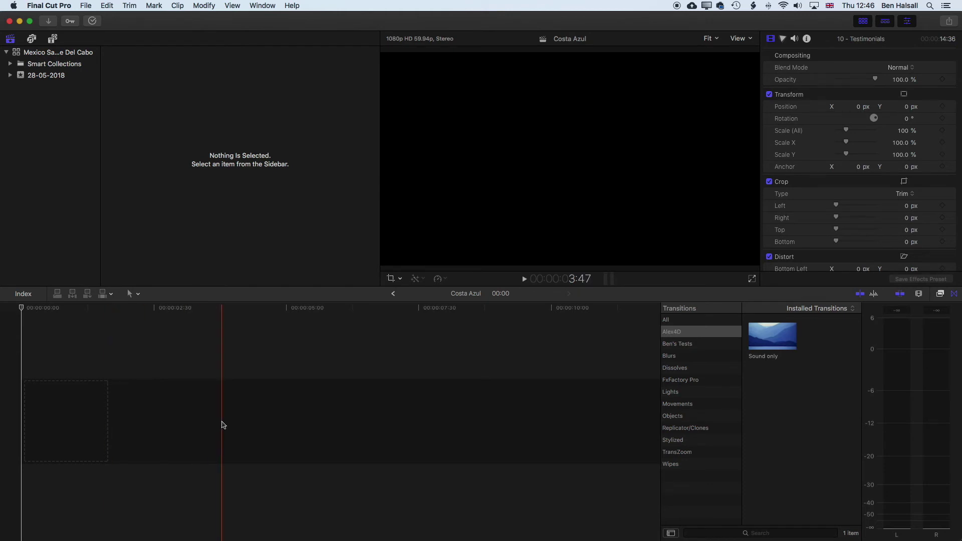
{"action": "left_click", "coordinate": [258, 429]}
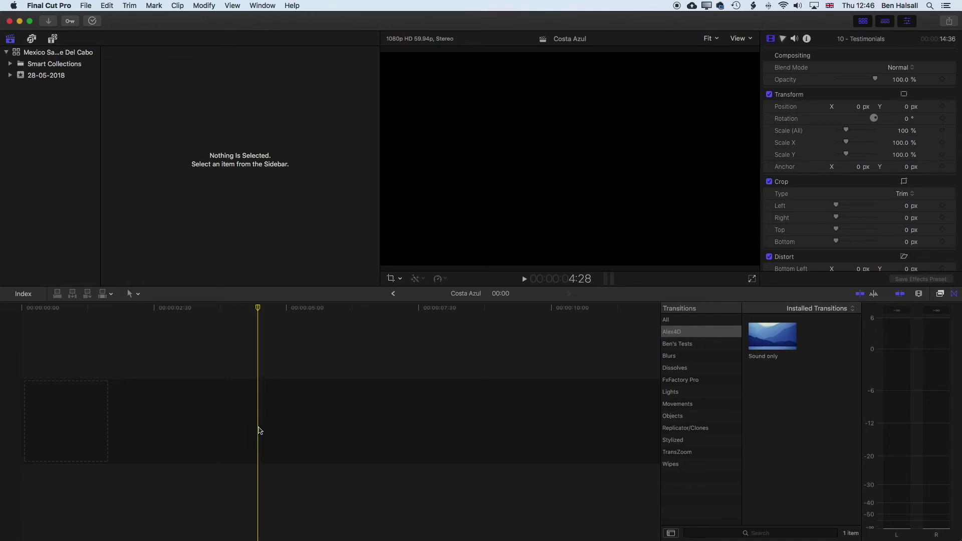
{"action": "mouse_move", "coordinate": [301, 538]}
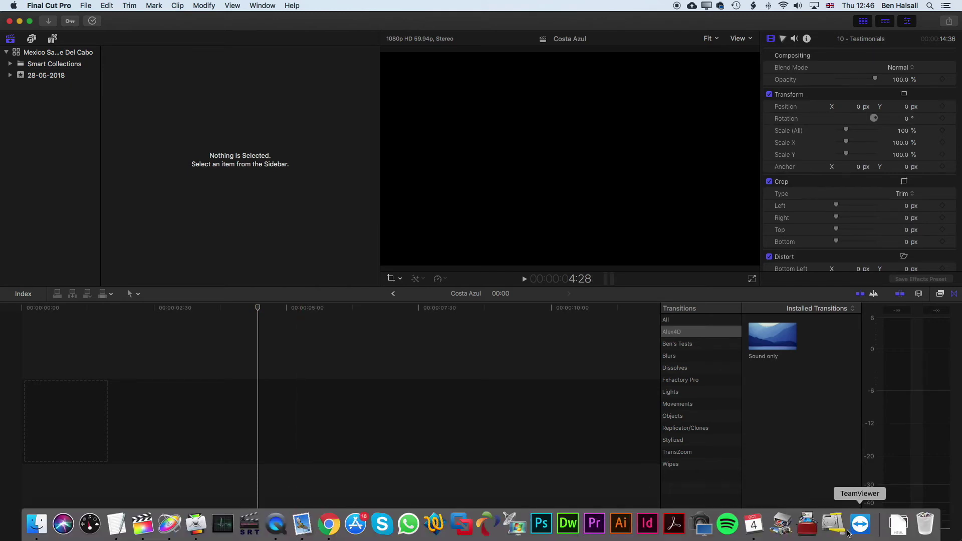
Launch WhatSize, skip the Quick Start window, and measure the Sayulita drive
{"action": "left_click", "coordinate": [833, 522]}
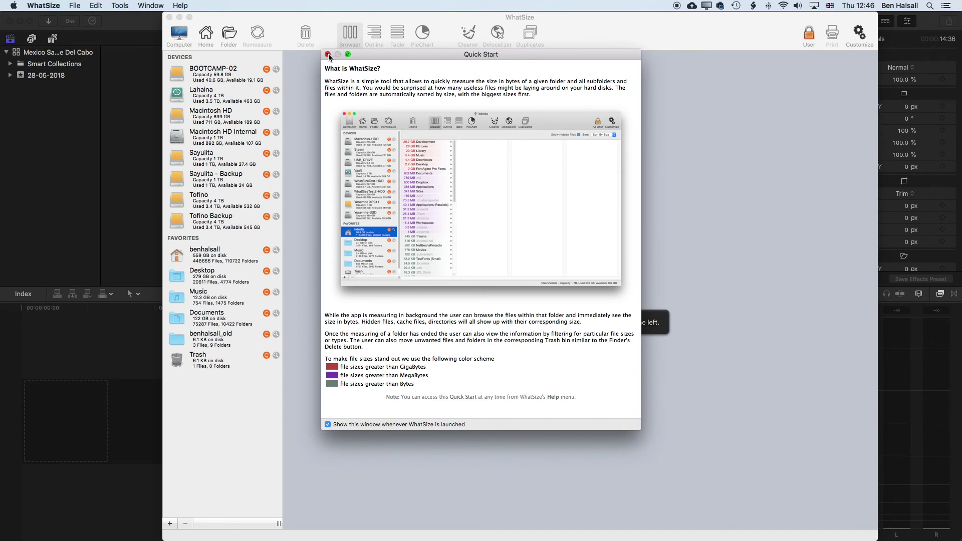
{"action": "left_click", "coordinate": [325, 48]}
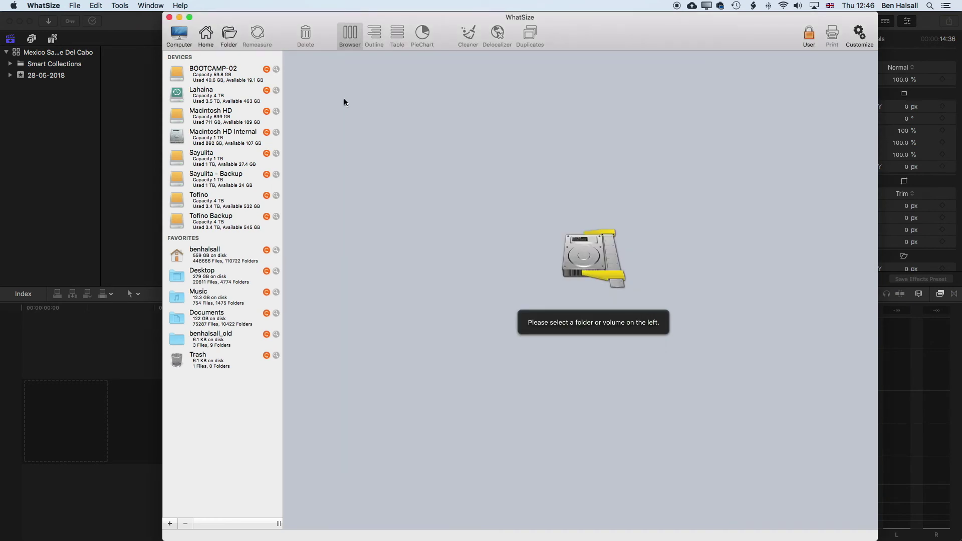
{"action": "left_click", "coordinate": [211, 162]}
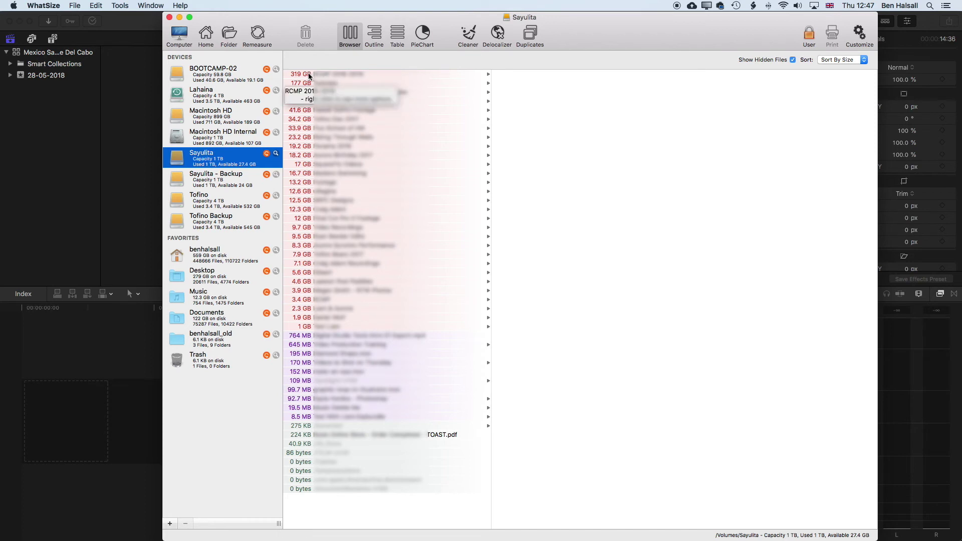
Browse the 53 GB folder and Mexico bundle, then drill into the 34.2 GB Tofino Dec 2017 folder
{"action": "left_click", "coordinate": [304, 93]}
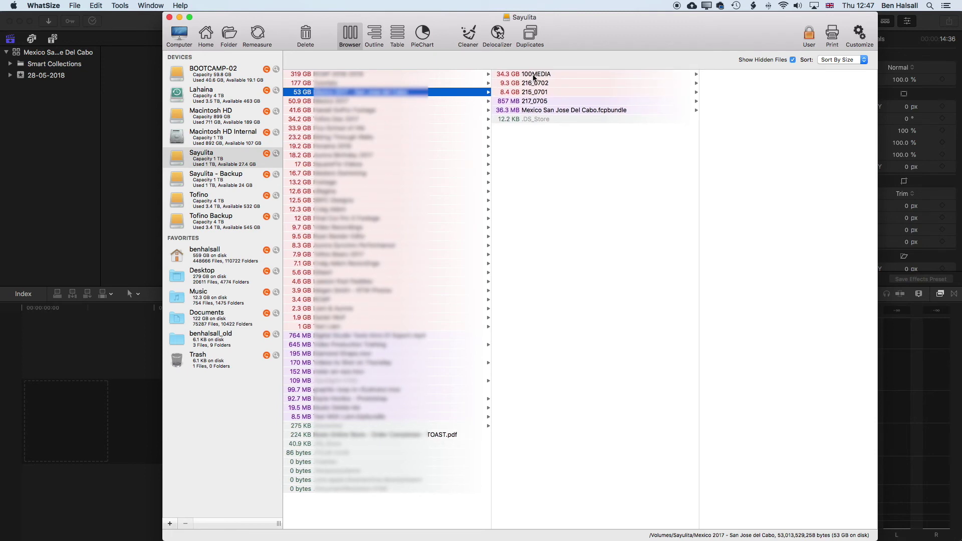
{"action": "left_click", "coordinate": [524, 111]}
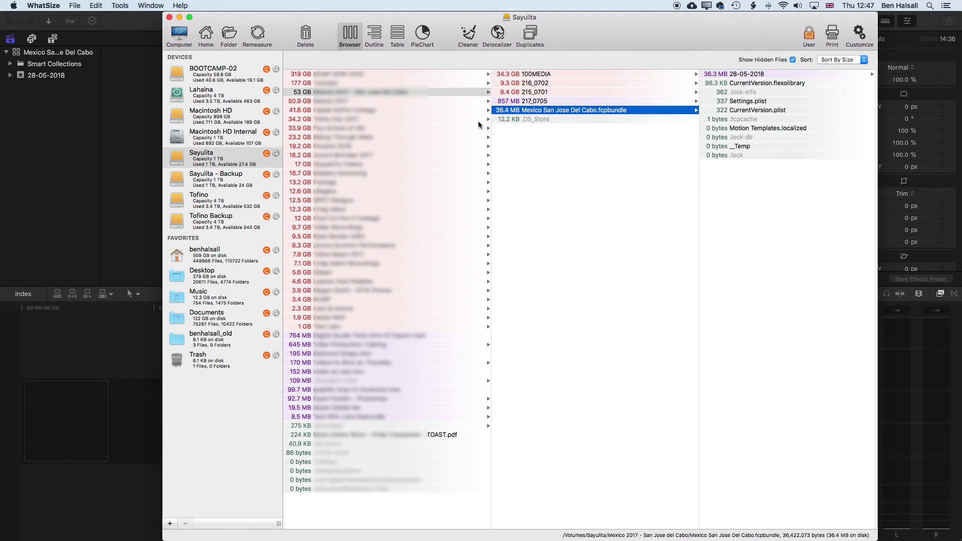
{"action": "left_click", "coordinate": [355, 101]}
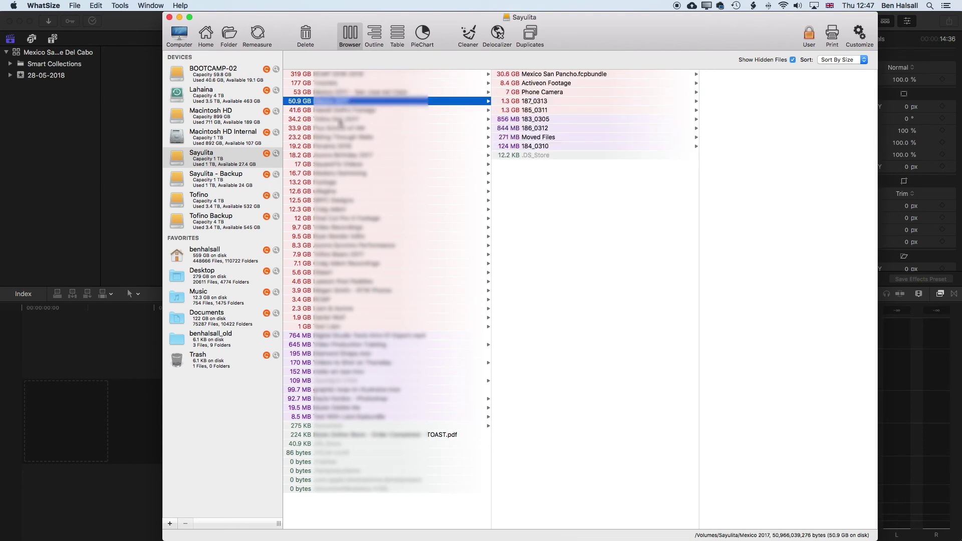
{"action": "left_click", "coordinate": [341, 119]}
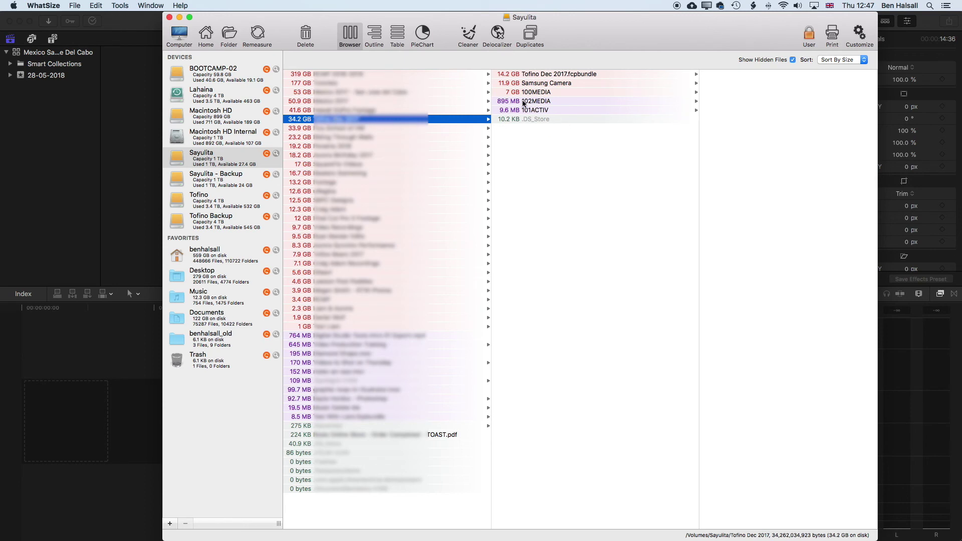
Open Tofino Dec 2017.fcpbundle's Surfing 5th December event to view its 7.8 GB analysis and 6.4 GB render files
{"action": "left_click", "coordinate": [576, 77]}
{"action": "left_click", "coordinate": [772, 76]}
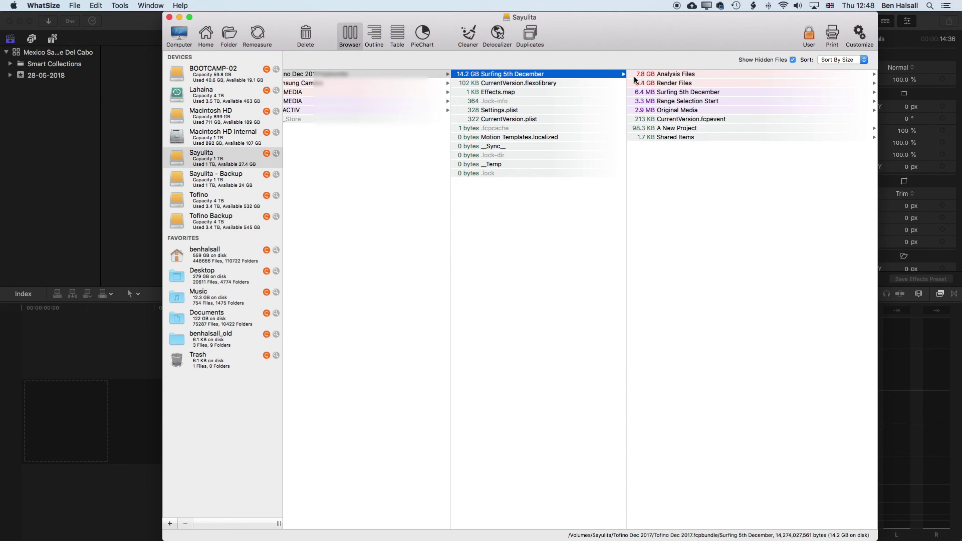
{"action": "scroll", "coordinate": [635, 79], "scroll_direction": "left", "scroll_amount": 10}
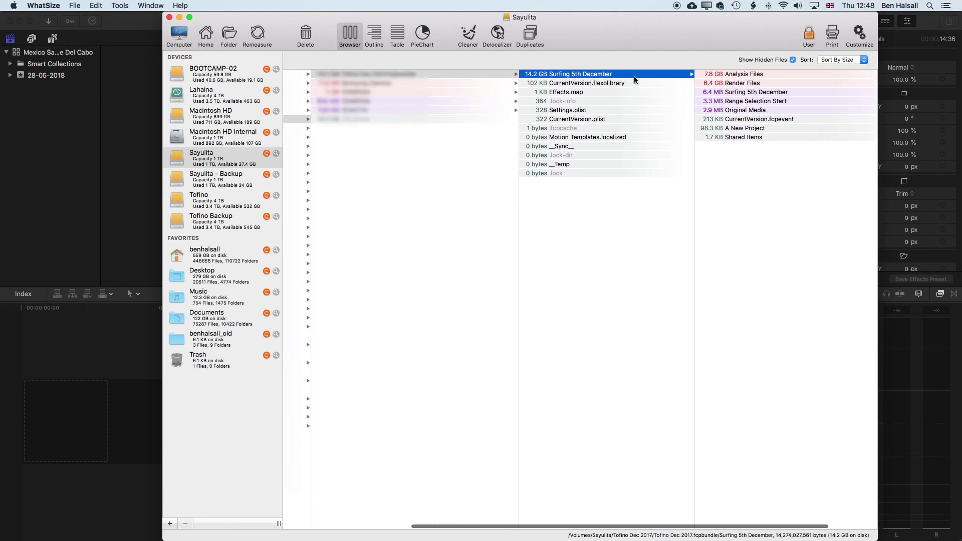